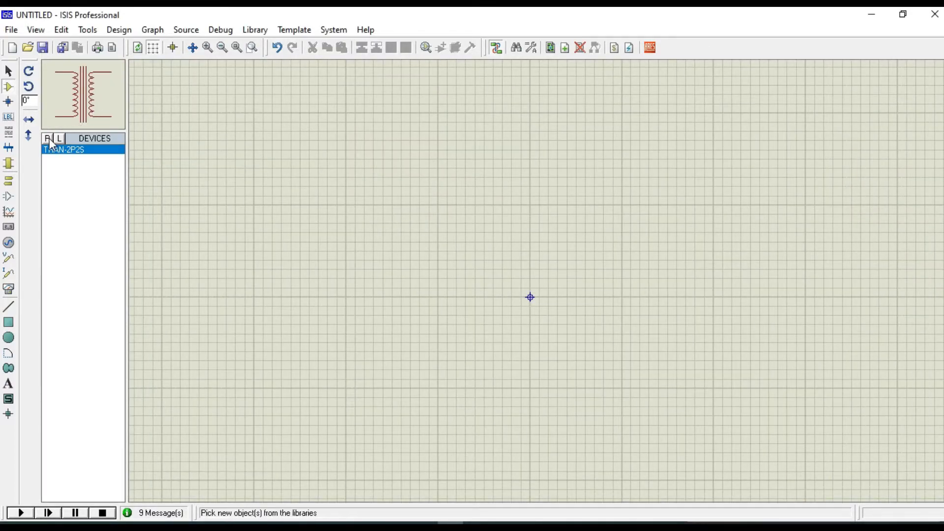
# - Find the 1N4007 silicon rectifier in the DIODE library and add it to the device list
pyautogui.click(47, 139)
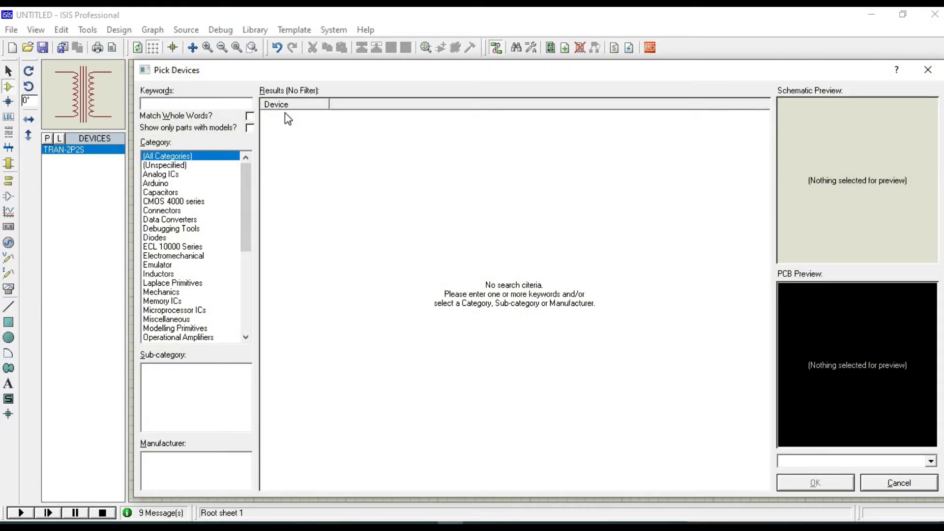
pyautogui.write('1n4007')
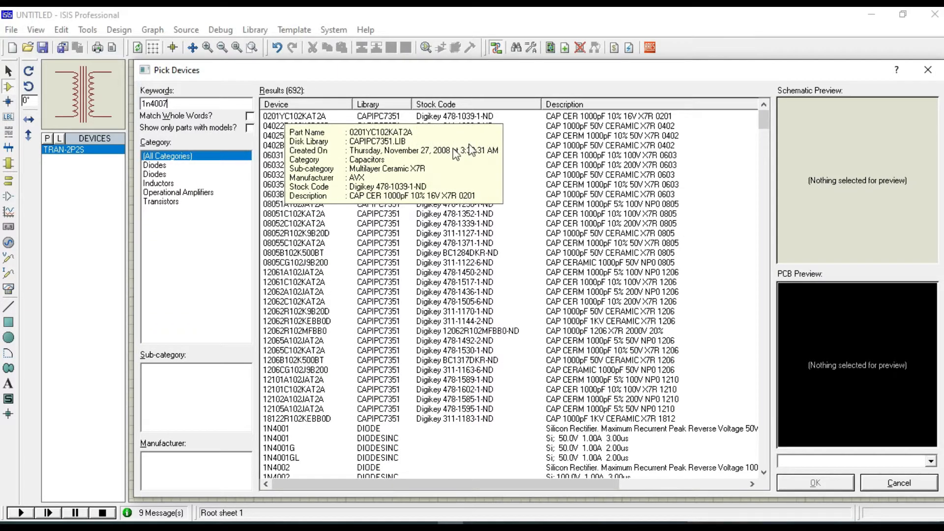
pyautogui.click(319, 117)
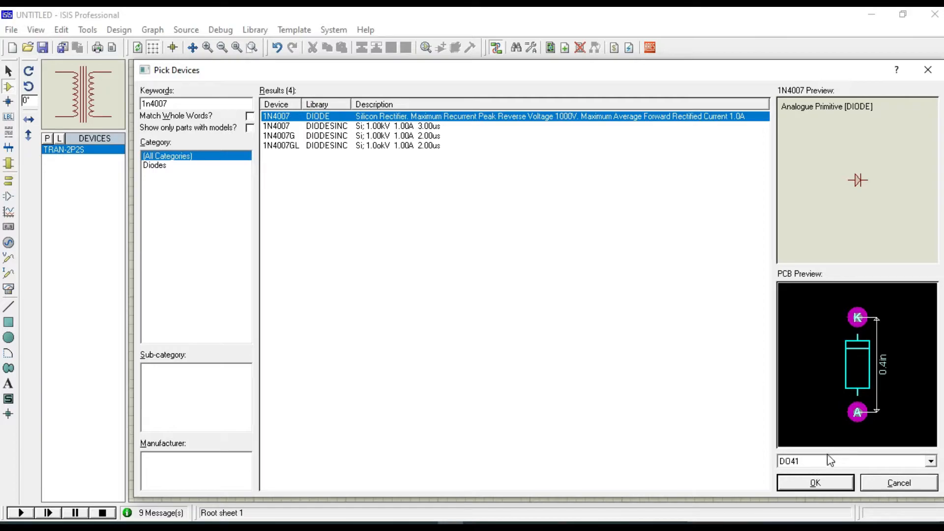
pyautogui.click(827, 482)
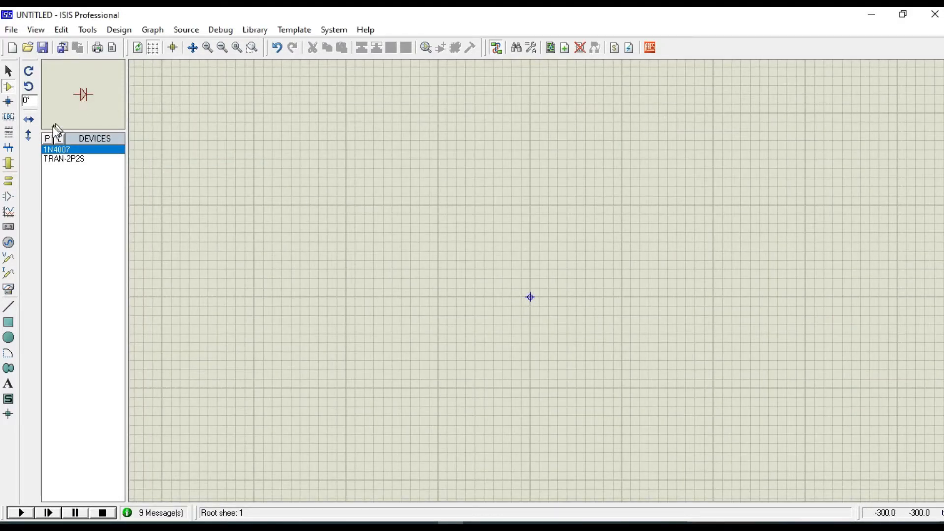
# - Search the parts library for "capacitor" and add the animated CAPACITOR model from the ACTIVE library to the device list
pyautogui.click(47, 138)
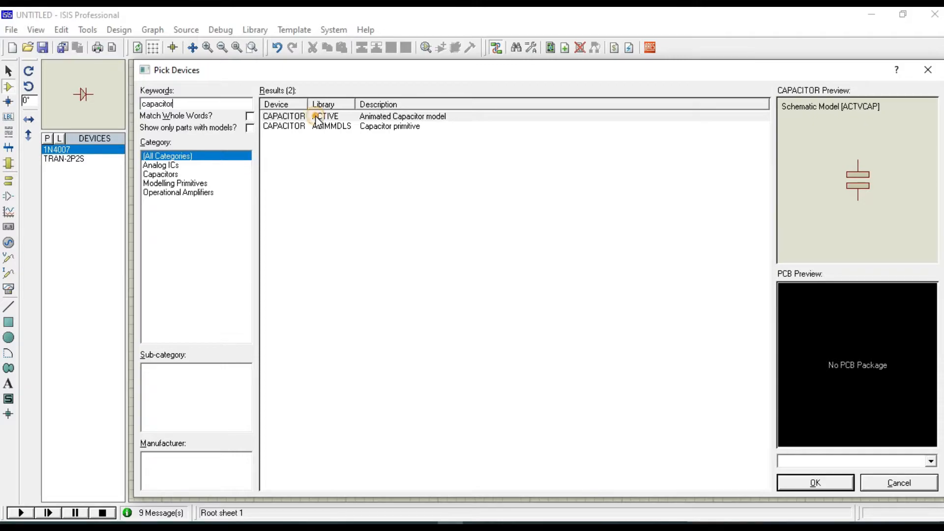
pyautogui.click(319, 117)
pyautogui.click(815, 482)
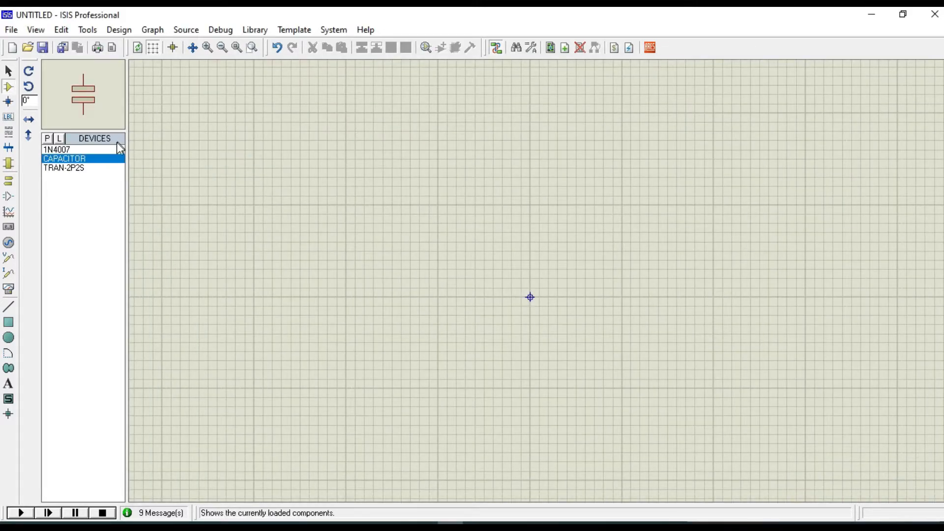
# - Find the 7812 12V 1A positive regulator in the parts library and add it to the device list
pyautogui.click(48, 141)
pyautogui.write('7812')
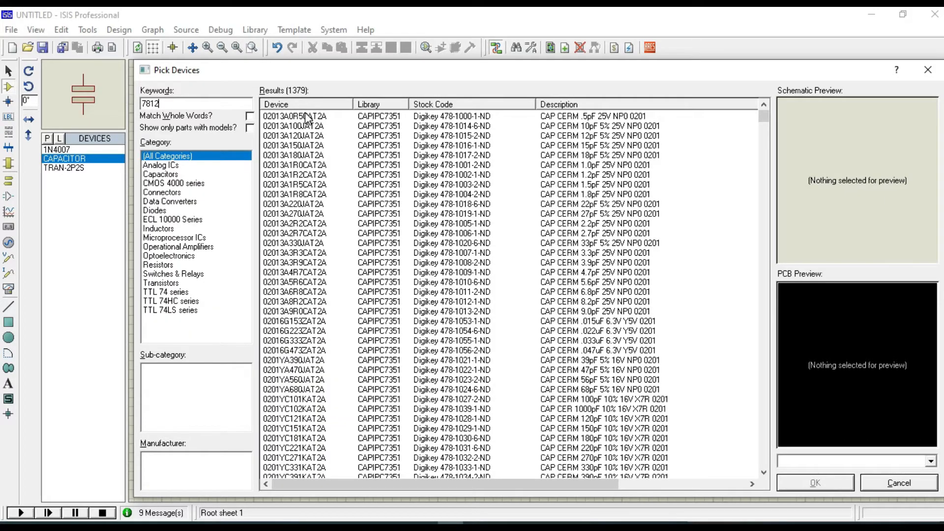
pyautogui.click(306, 117)
pyautogui.click(836, 480)
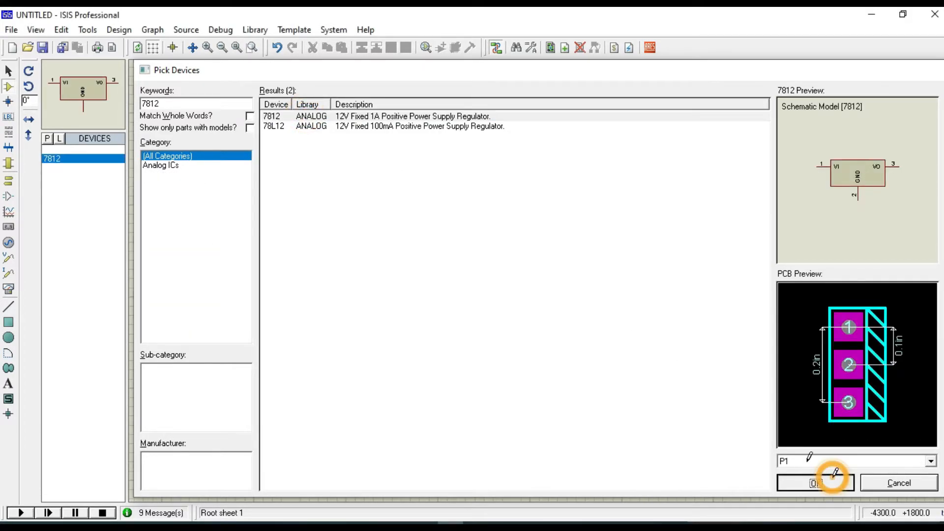
# - Search the parts library for "resistor" and add the analog RESISTOR primitive to the device list
pyautogui.click(48, 138)
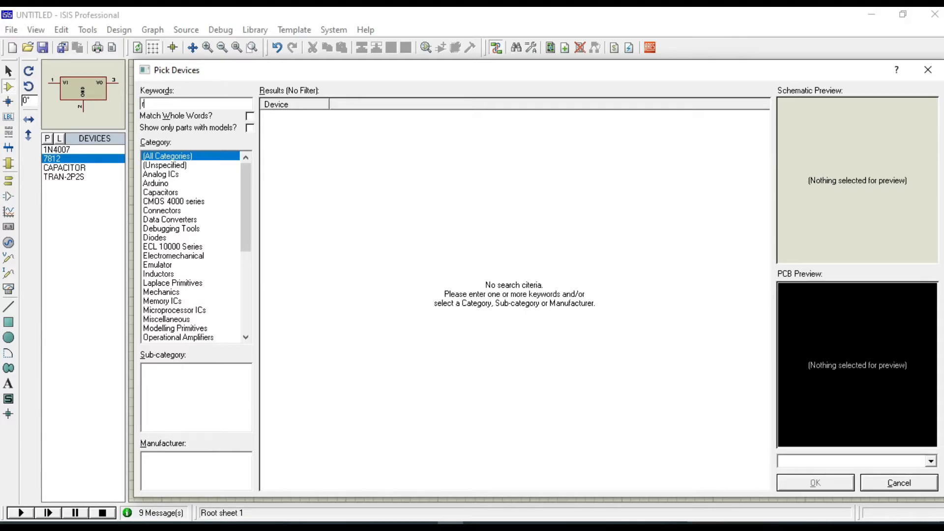
pyautogui.write('resistor')
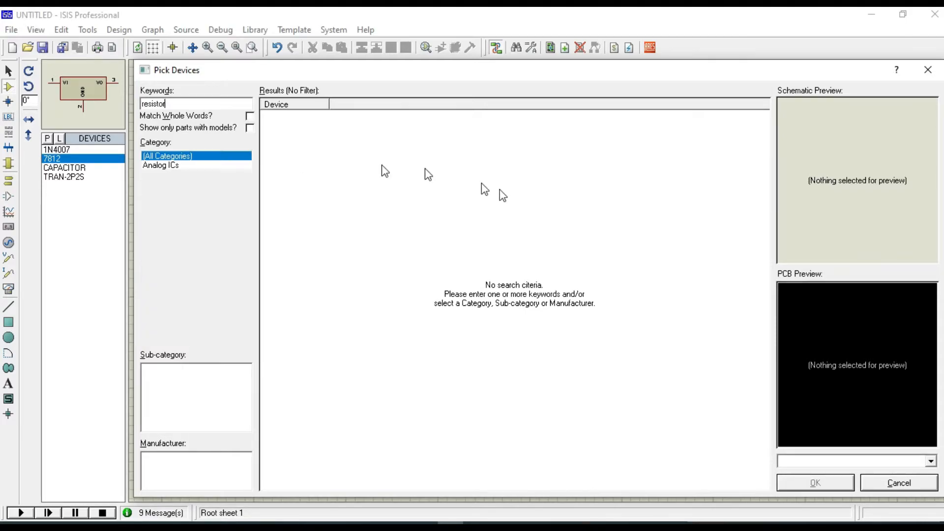
pyautogui.click(389, 118)
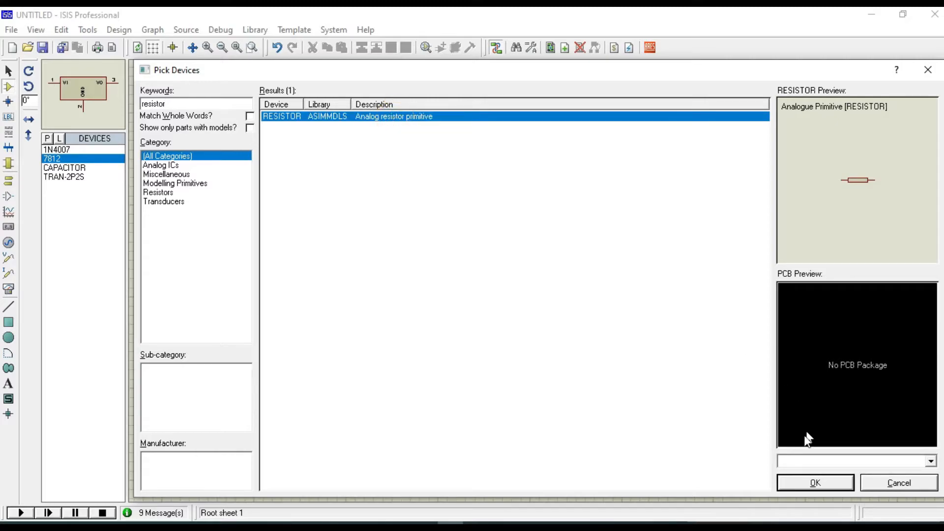
pyautogui.click(802, 485)
# - Search the parts library for "led" and add the animated LED-YELLOW model to the device list
pyautogui.click(47, 138)
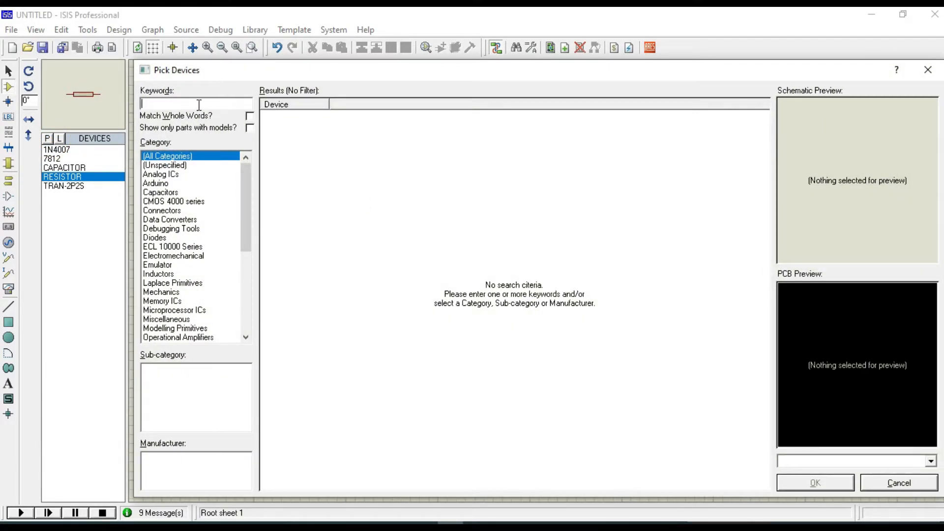
pyautogui.moveTo(756, 205); pyautogui.dragTo(770, 251)
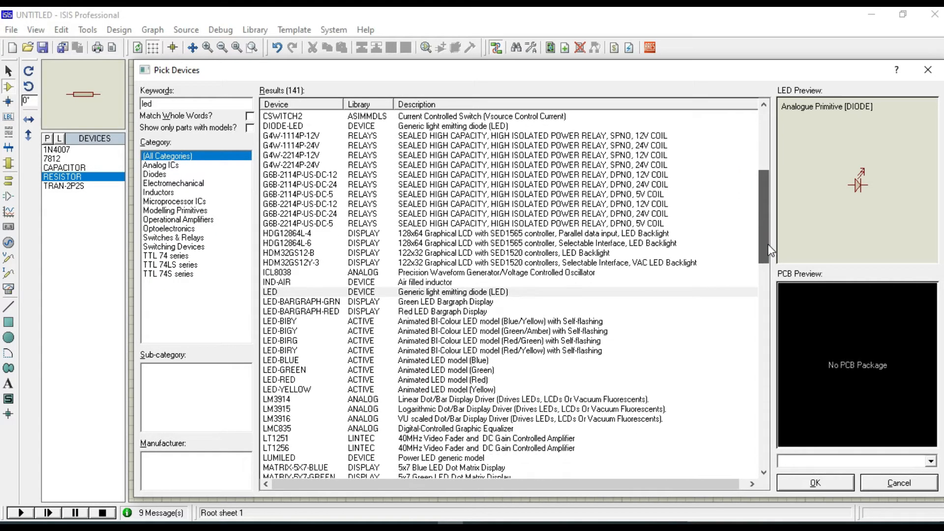
pyautogui.click(475, 382)
pyautogui.click(474, 389)
pyautogui.click(460, 361)
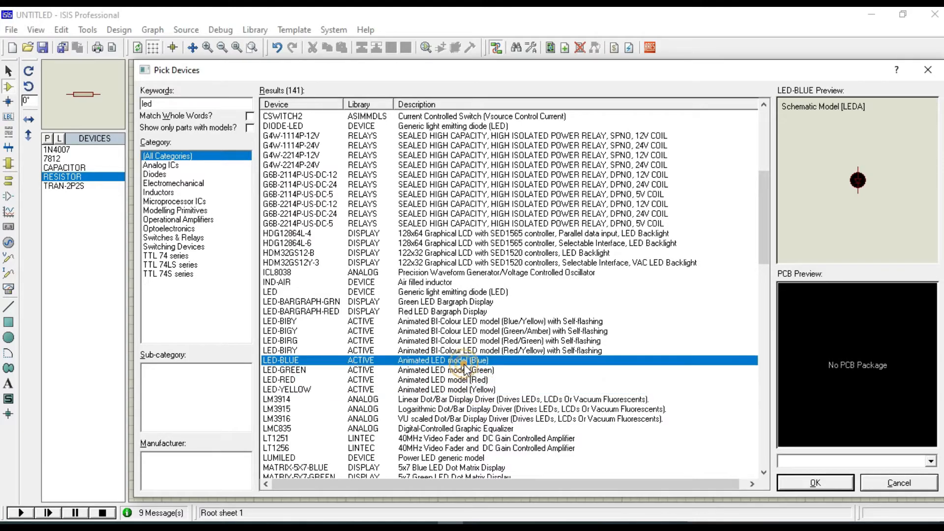
pyautogui.click(465, 369)
pyautogui.doubleClick(477, 389)
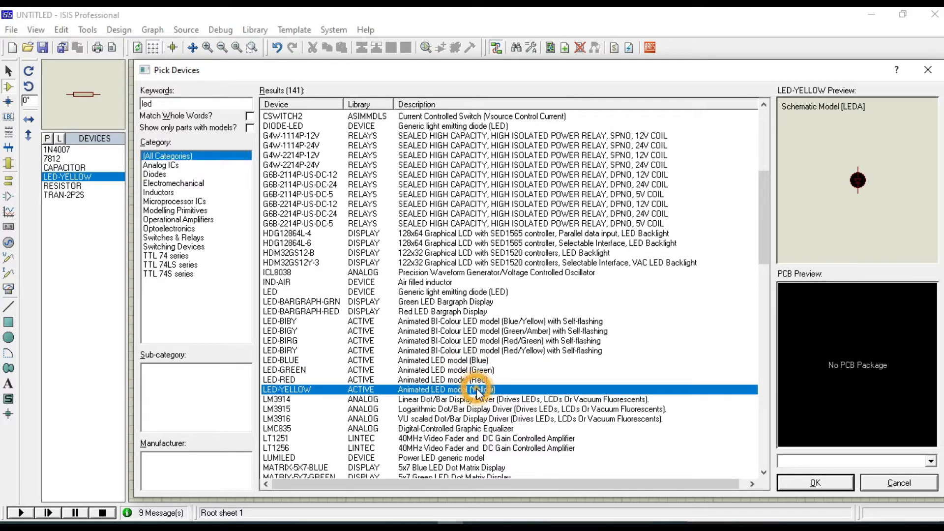
pyautogui.click(815, 482)
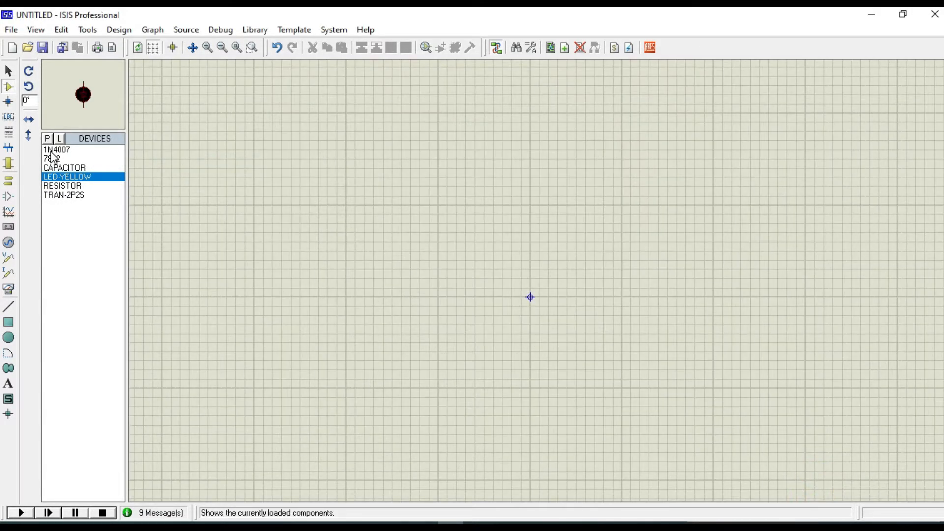
# - Search the parts library for "alternator" and add the ALTERNATOR animated AC voltage source to the device list
pyautogui.click(47, 139)
pyautogui.write('alter')
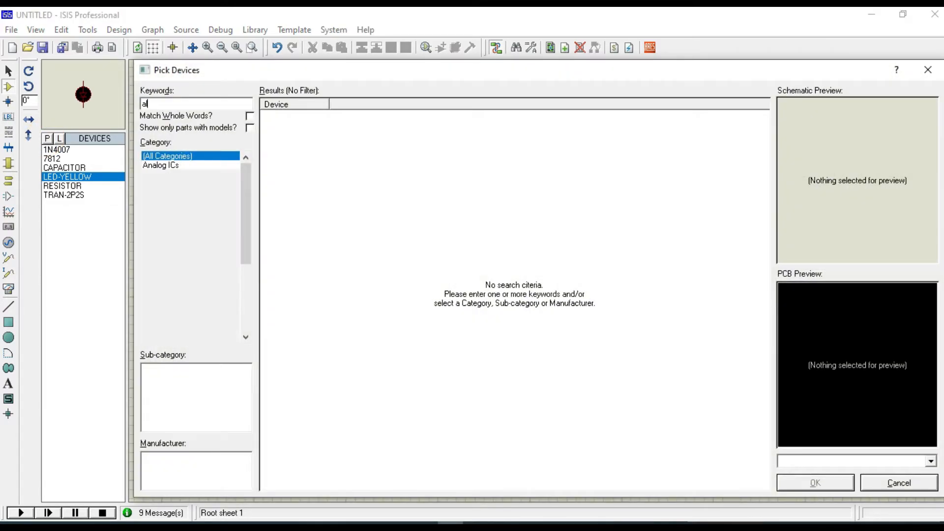
pyautogui.write('nao')
pyautogui.press('BackSpace')
pyautogui.write('tor')
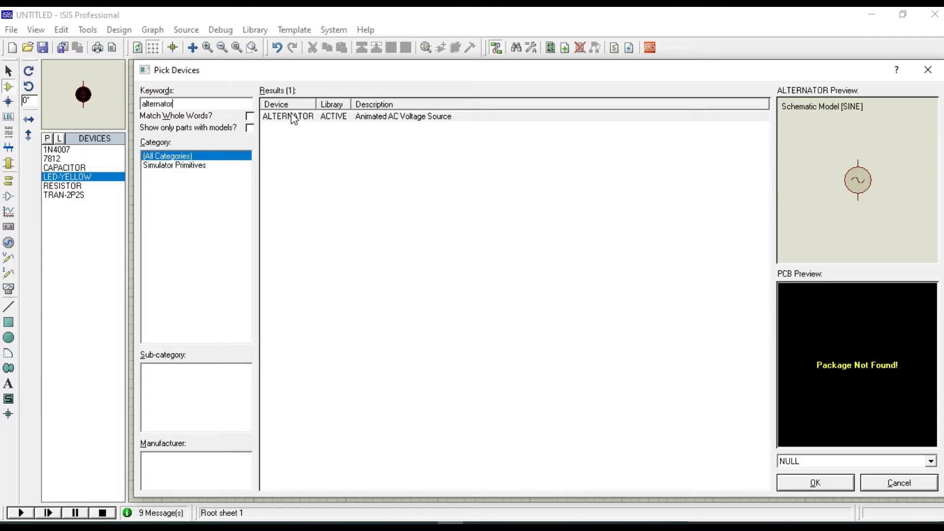
pyautogui.click(291, 116)
pyautogui.click(812, 482)
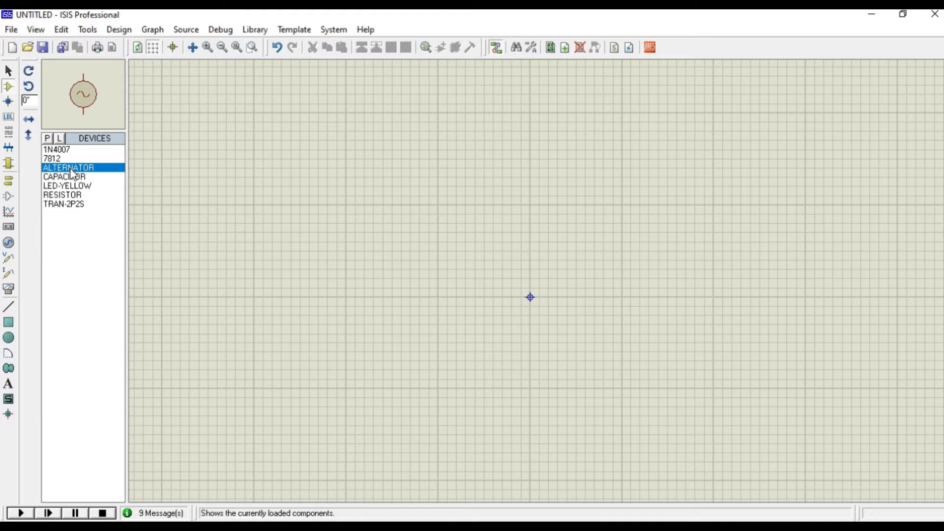
# - Place the TRAN-2P2S transformer in the upper-left area of the schematic sheet
pyautogui.click(72, 204)
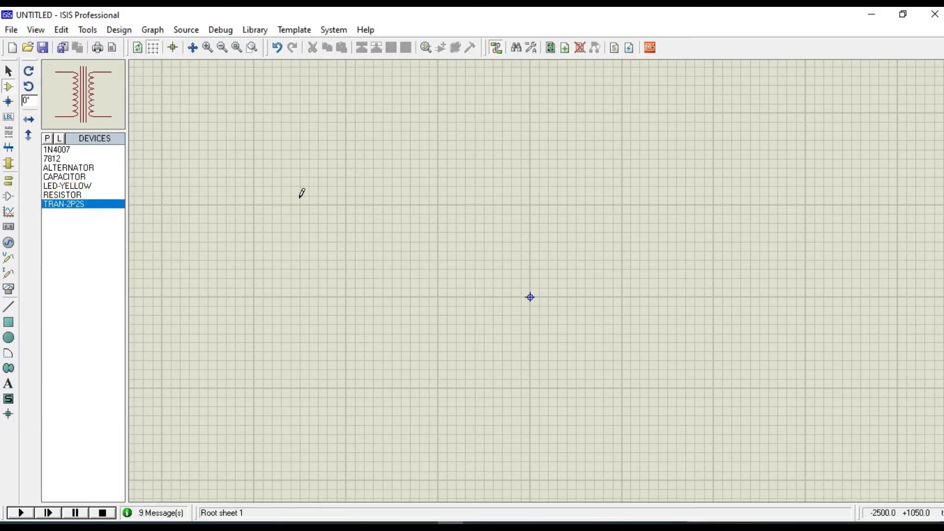
pyautogui.click(299, 191)
pyautogui.click(241, 175)
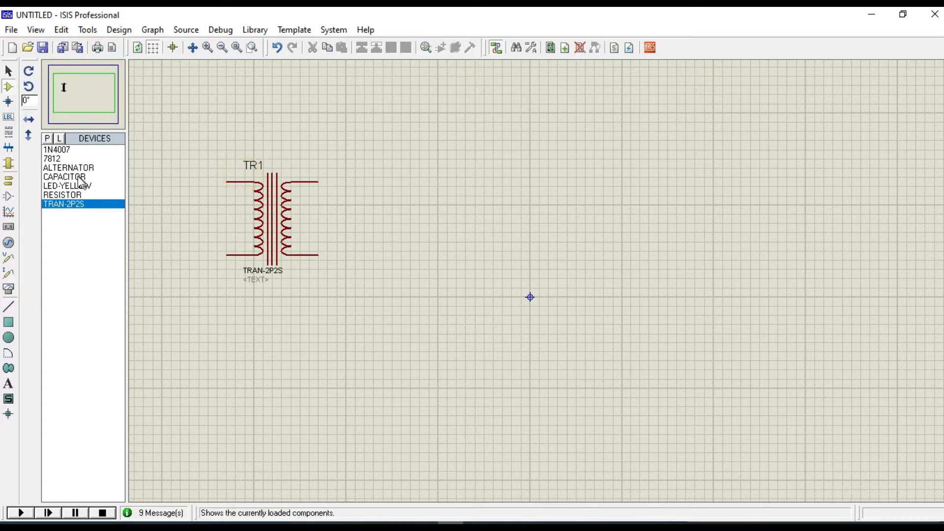
# - Place four 1N4007 diodes in a two-by-two arrangement beside the transformer's secondary side
pyautogui.click(59, 150)
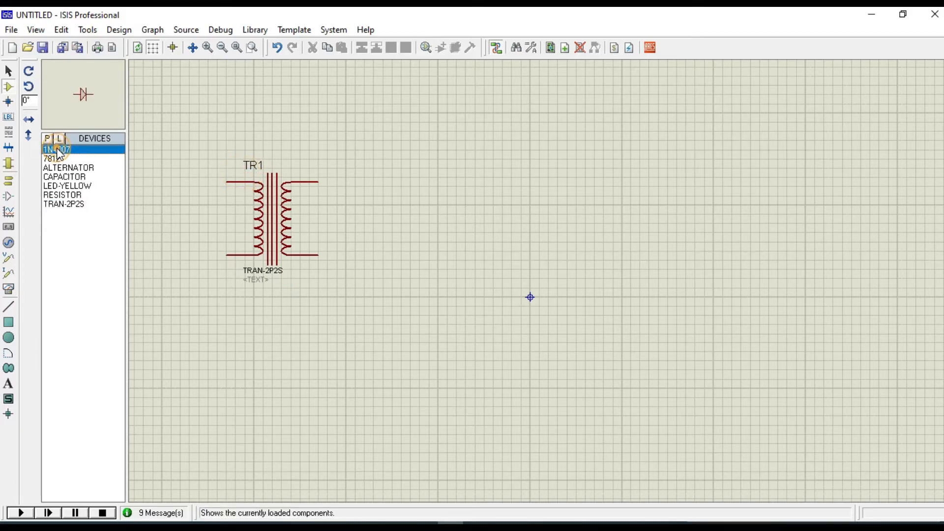
pyautogui.click(372, 170)
pyautogui.click(392, 172)
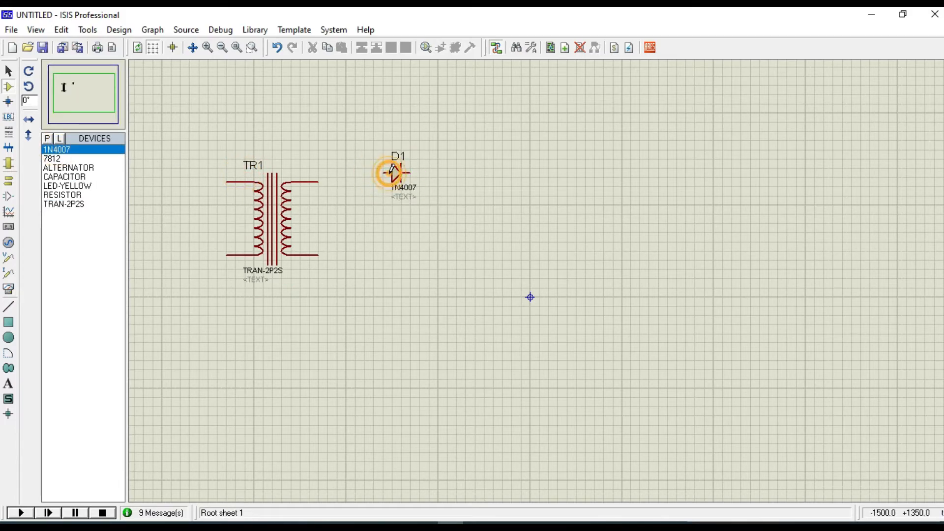
pyautogui.click(457, 165)
pyautogui.click(479, 168)
pyautogui.click(393, 223)
pyautogui.click(401, 241)
pyautogui.click(454, 235)
pyautogui.click(483, 241)
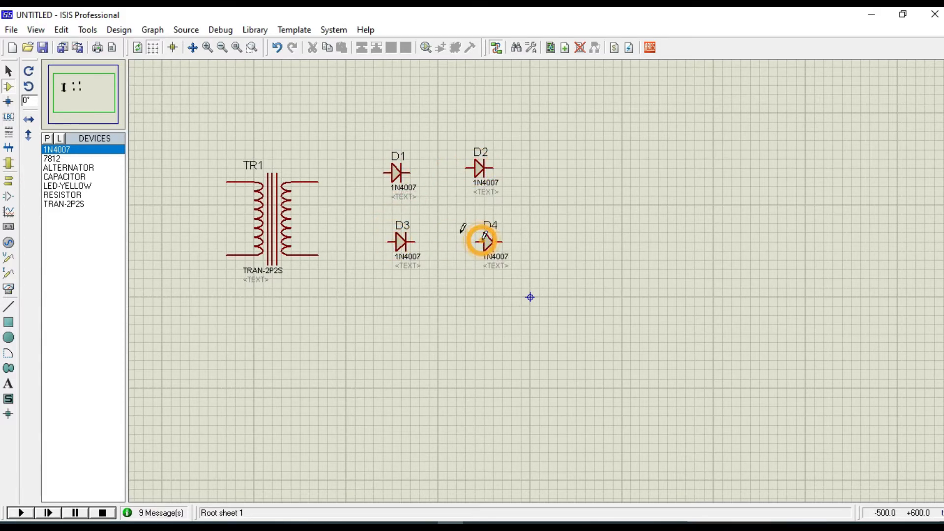
# - Wire the diodes into a bridge: D1 and D3 anodes together, D1 to D2, D3 to D4, and D2 and D4 cathodes together
pyautogui.click(384, 173)
pyautogui.click(389, 241)
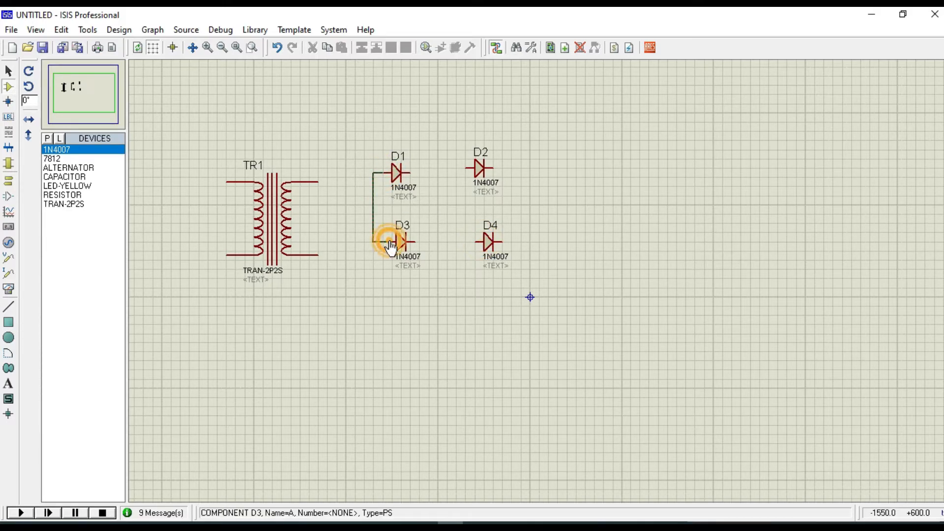
pyautogui.click(411, 172)
pyautogui.click(464, 168)
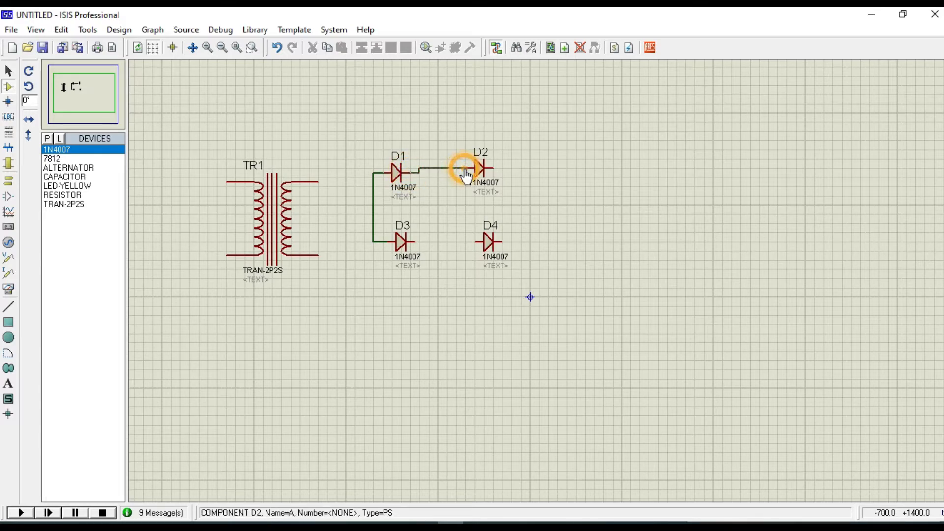
pyautogui.click(417, 242)
pyautogui.click(475, 241)
pyautogui.click(491, 168)
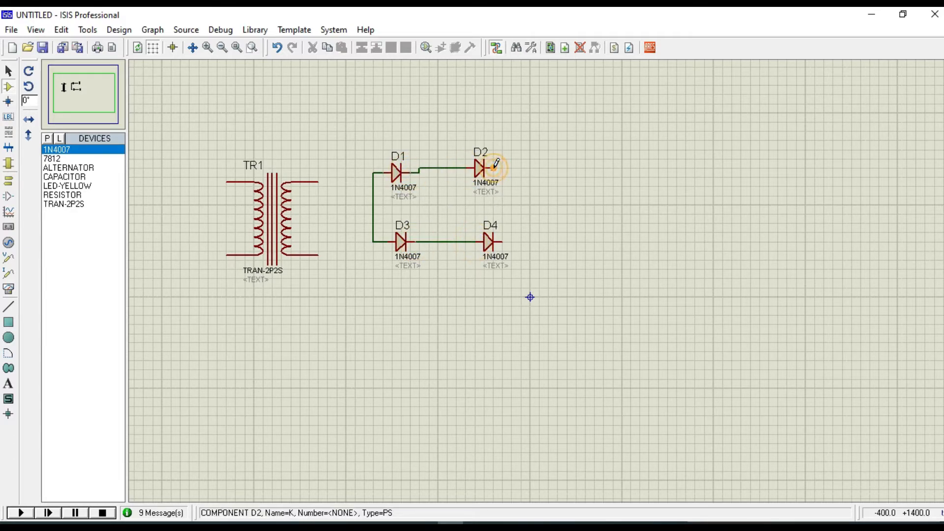
pyautogui.click(502, 241)
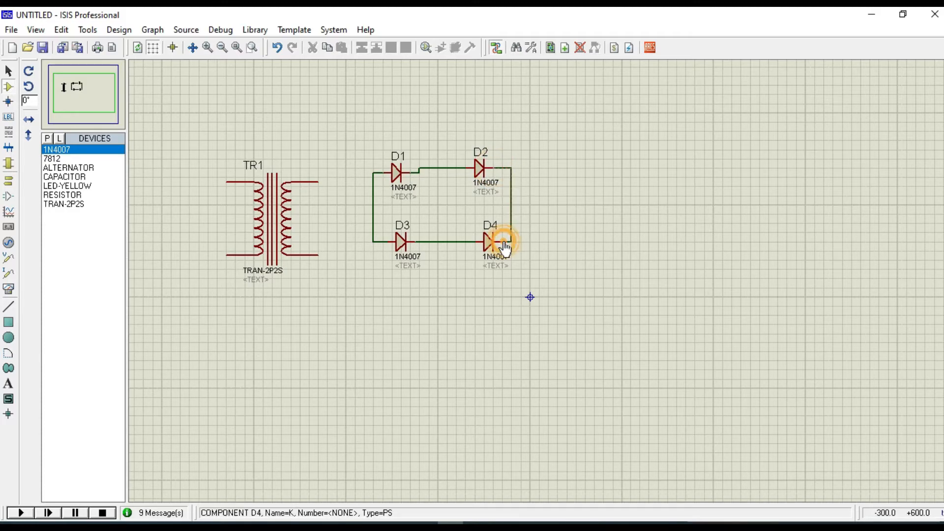
# - Wire the transformer's upper secondary terminal to the D1–D2 connection and its lower one to the D3–D4 connection
pyautogui.click(319, 181)
pyautogui.click(442, 167)
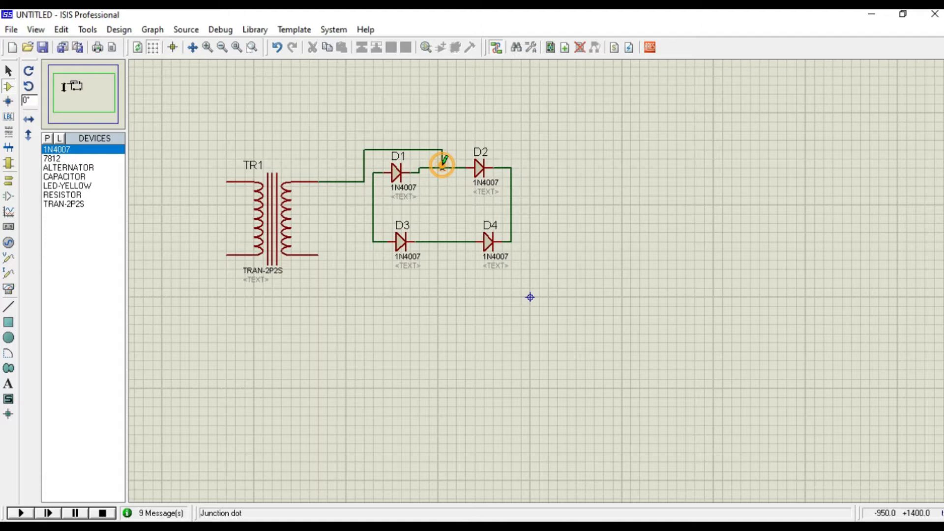
pyautogui.click(318, 255)
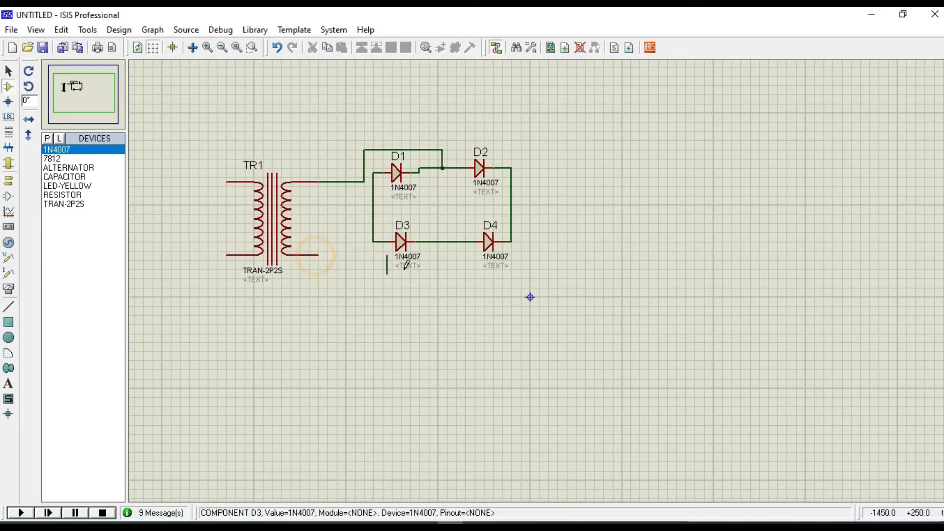
pyautogui.click(442, 242)
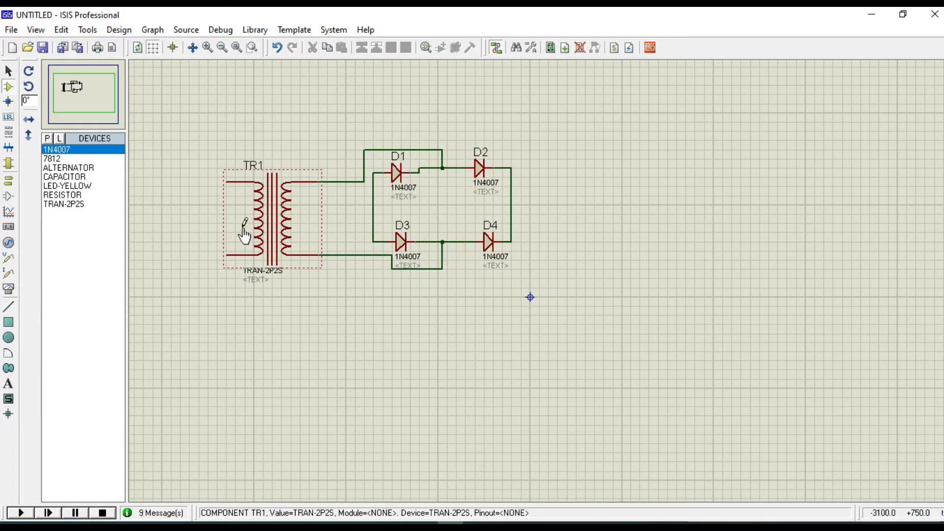
# - Place the ALTERNATOR source beside the transformer's primary side
pyautogui.click(54, 167)
pyautogui.click(167, 210)
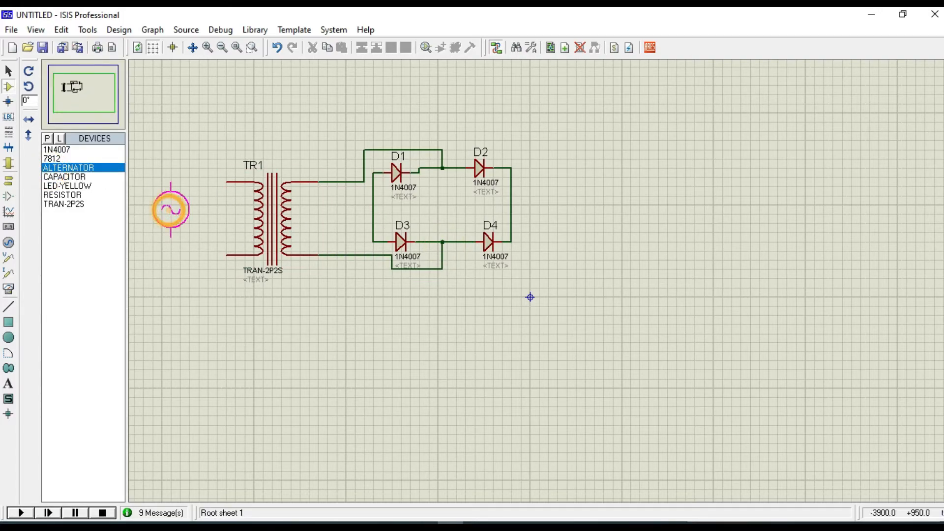
pyautogui.click(157, 218)
# - Wire the alternator's upper and lower terminals to the matching primary terminals of transformer TR1
pyautogui.click(157, 193)
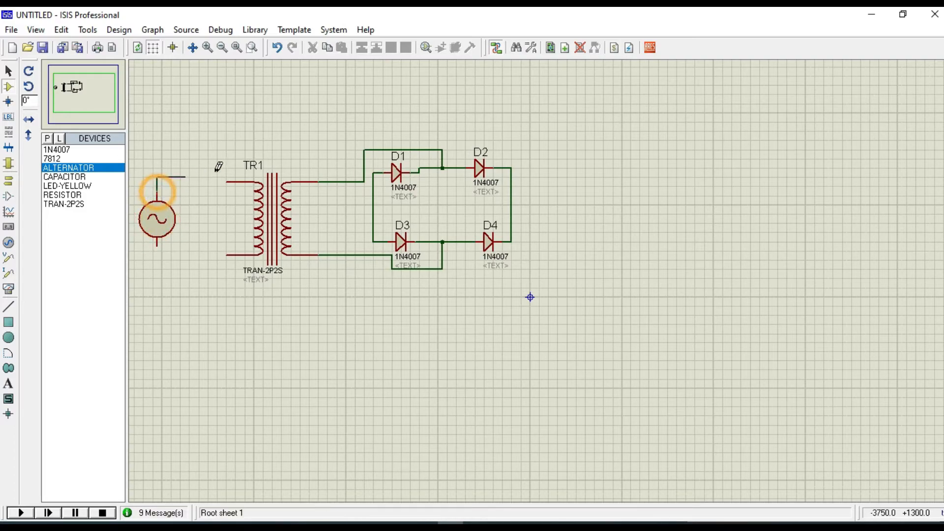
pyautogui.click(227, 182)
pyautogui.click(157, 243)
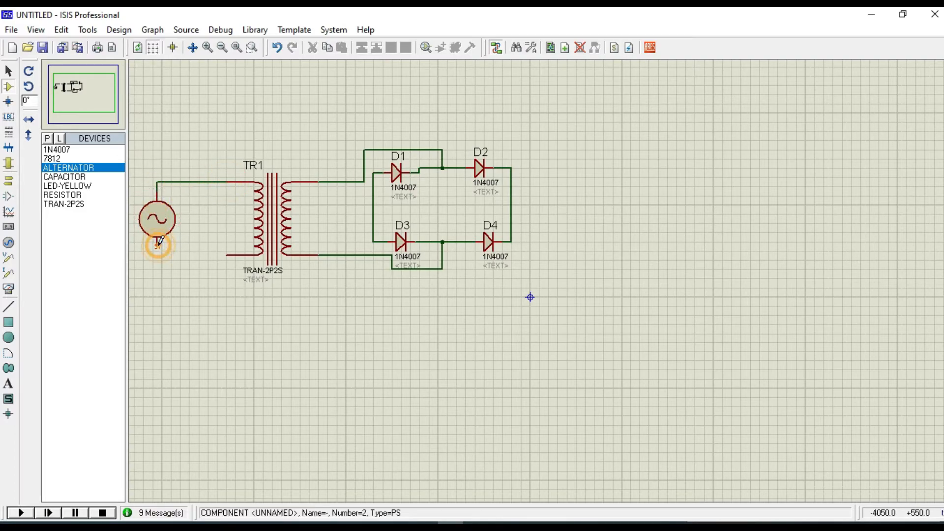
pyautogui.click(228, 256)
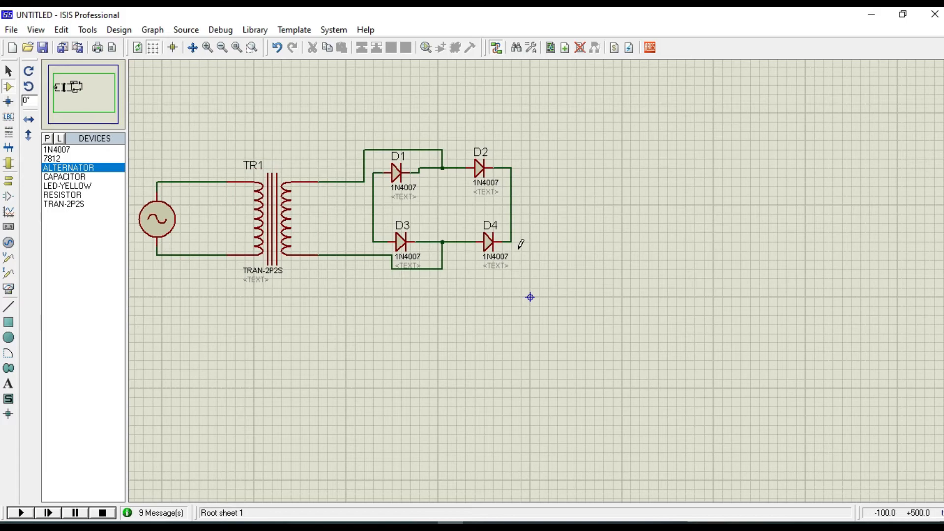
# - Place the 7812 voltage regulator beyond the output side of the diode bridge, level with D2
pyautogui.click(142, 219)
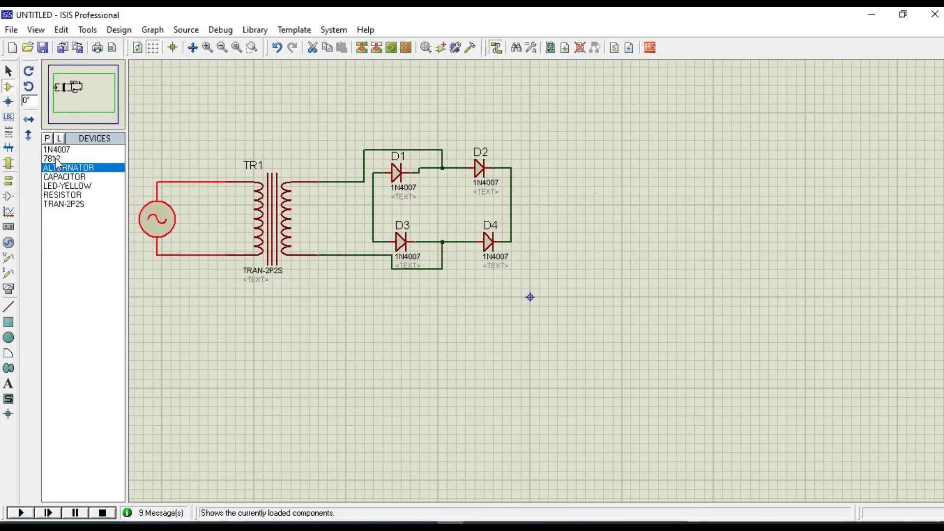
pyautogui.click(51, 158)
pyautogui.click(575, 192)
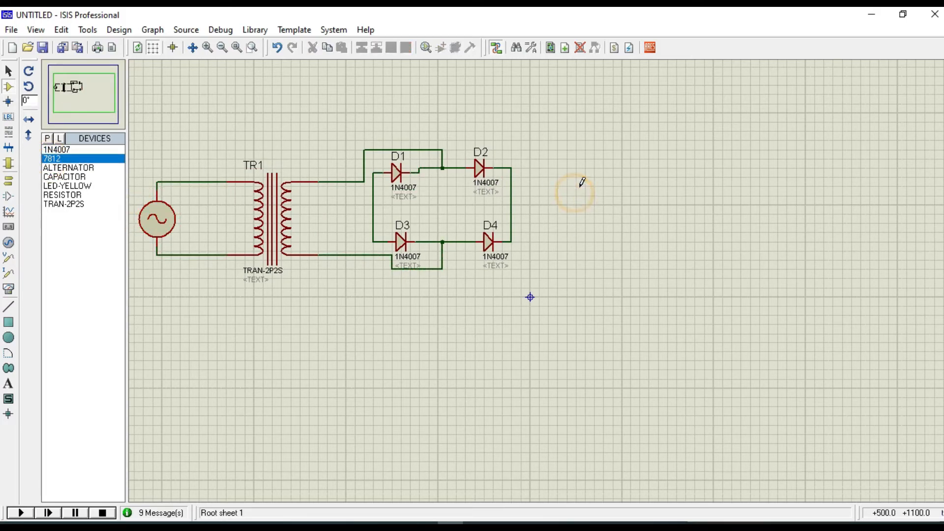
pyautogui.click(618, 170)
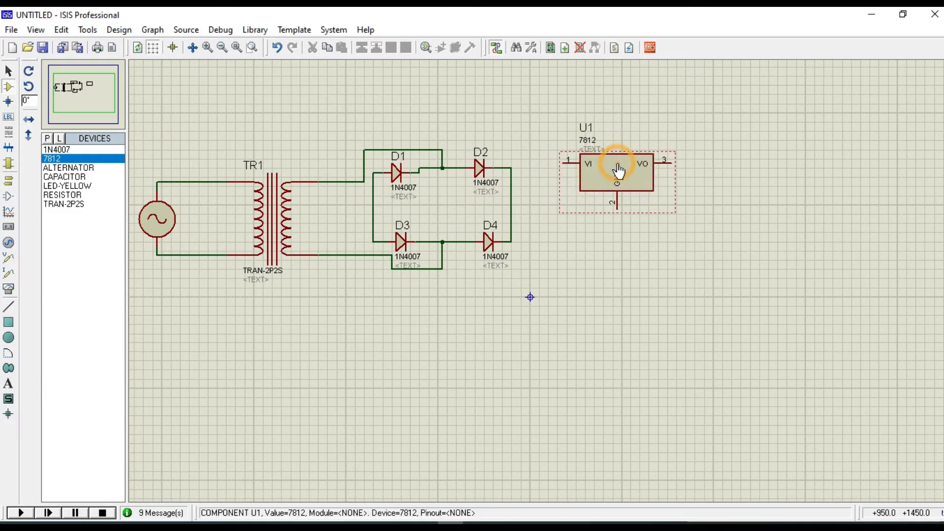
# - Wire the 7812's VI pin to the D2–D4 cathode connection and its GND pin to the D1–D3 anode connection
pyautogui.click(563, 162)
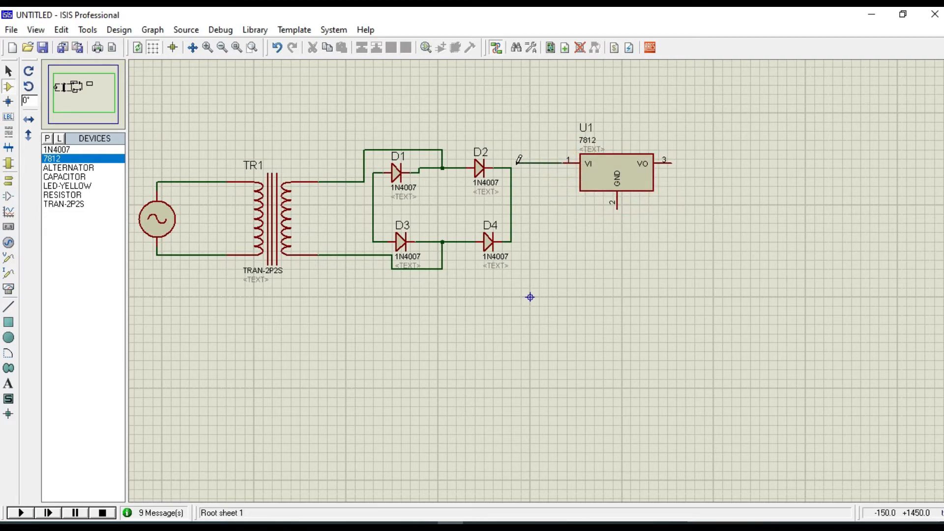
pyautogui.click(511, 166)
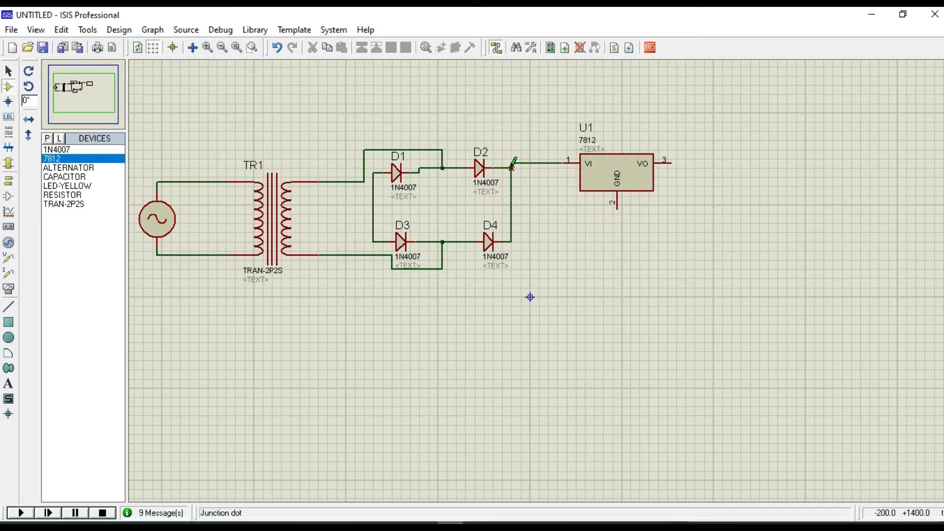
pyautogui.click(374, 209)
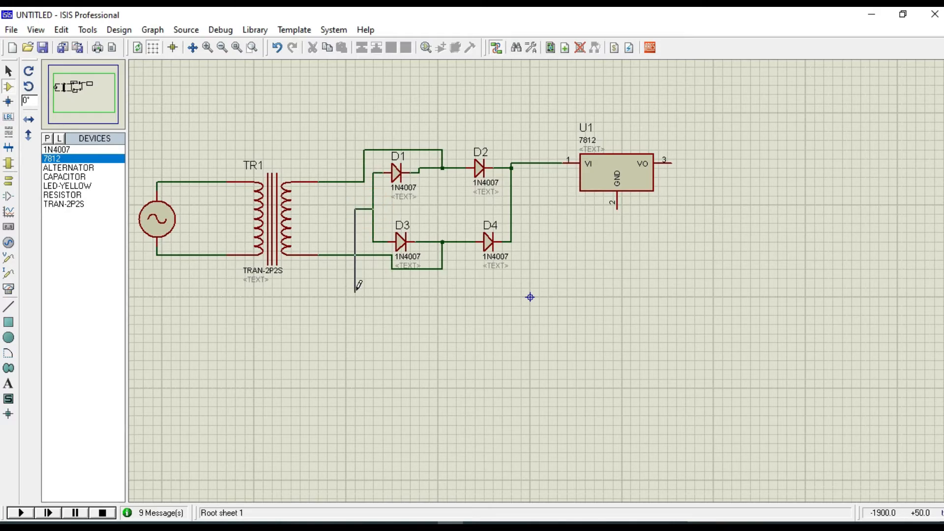
pyautogui.press('Escape')
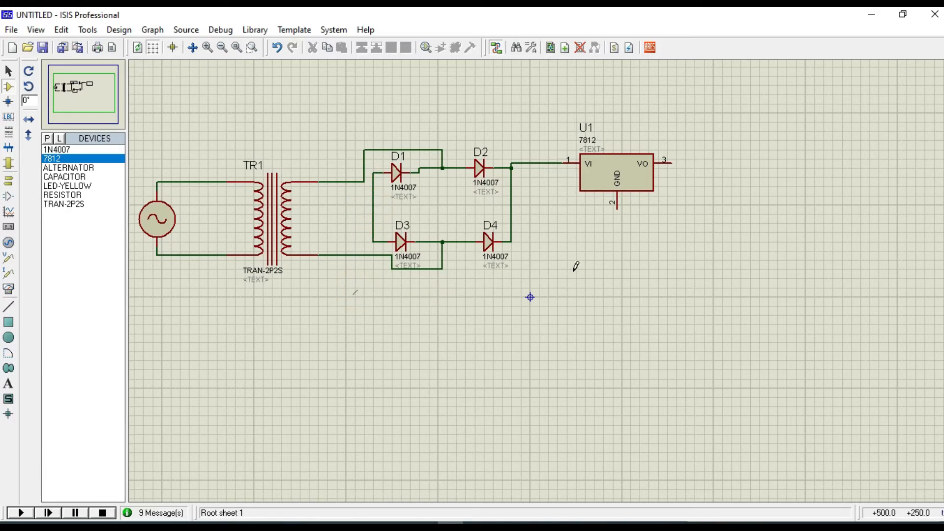
pyautogui.click(617, 209)
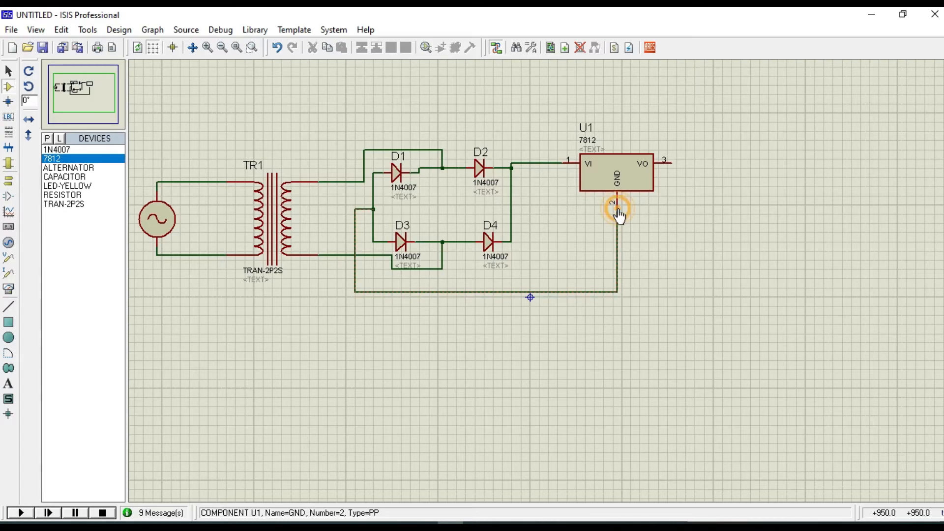
# - Place a RESISTOR beside the regulator's output and a LED-YELLOW beyond and below the resistor
pyautogui.click(57, 197)
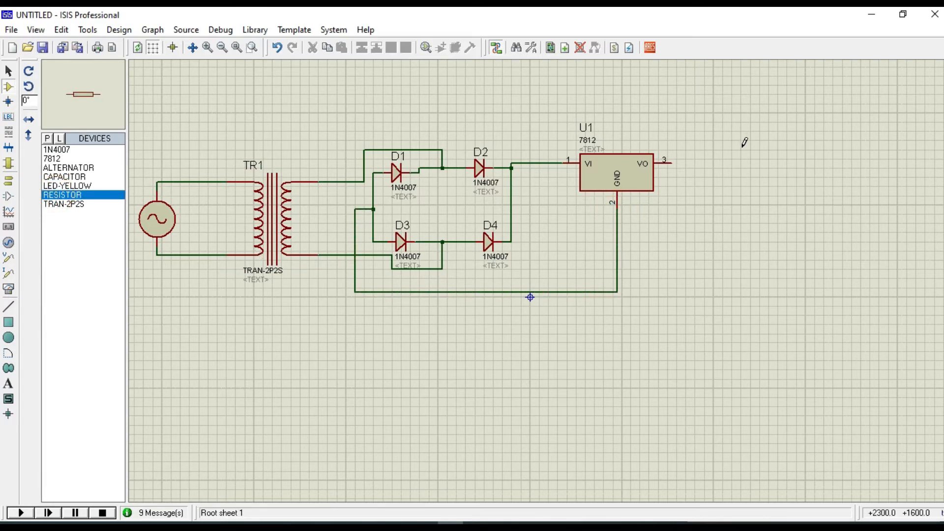
pyautogui.click(727, 159)
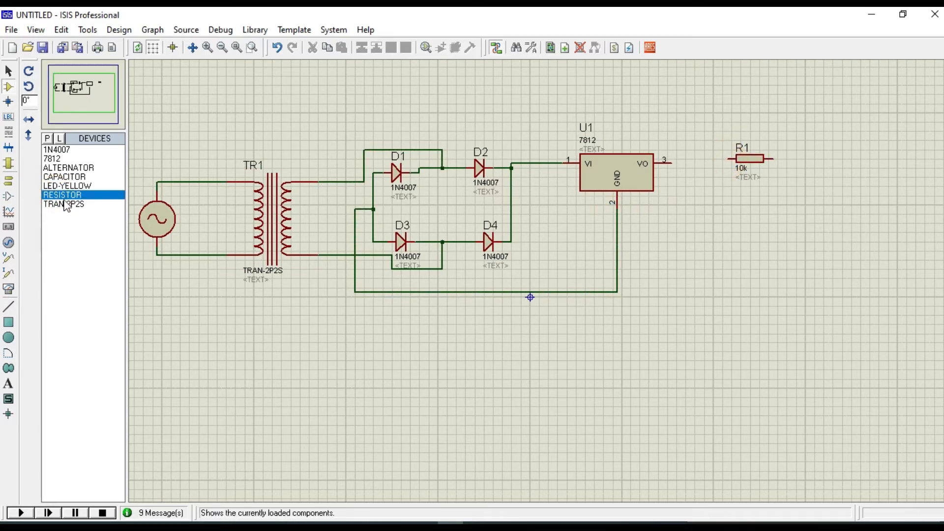
pyautogui.click(59, 186)
pyautogui.click(828, 201)
# - Wire the regulator's VO pin through R1 to the LED's anode, and the LED's cathode to the regulator's ground wire
pyautogui.click(674, 162)
pyautogui.click(729, 158)
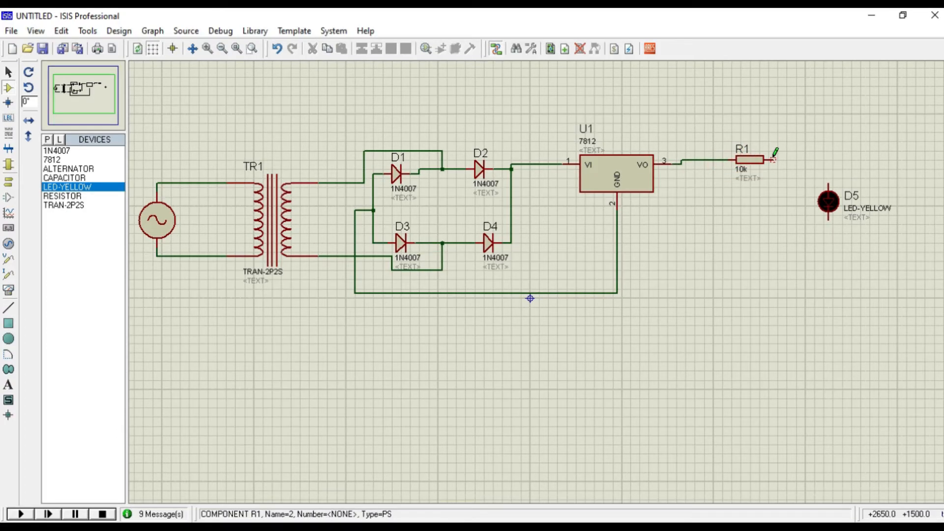
pyautogui.click(774, 158)
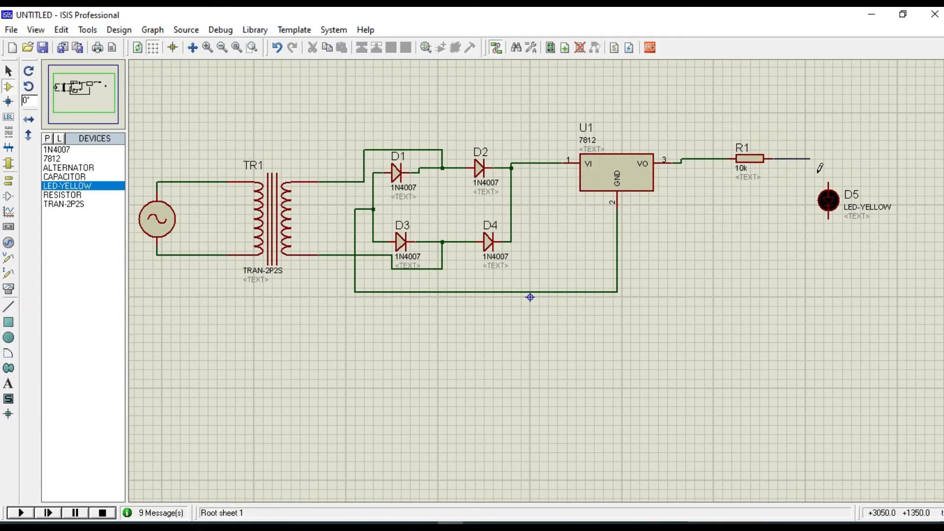
pyautogui.click(828, 186)
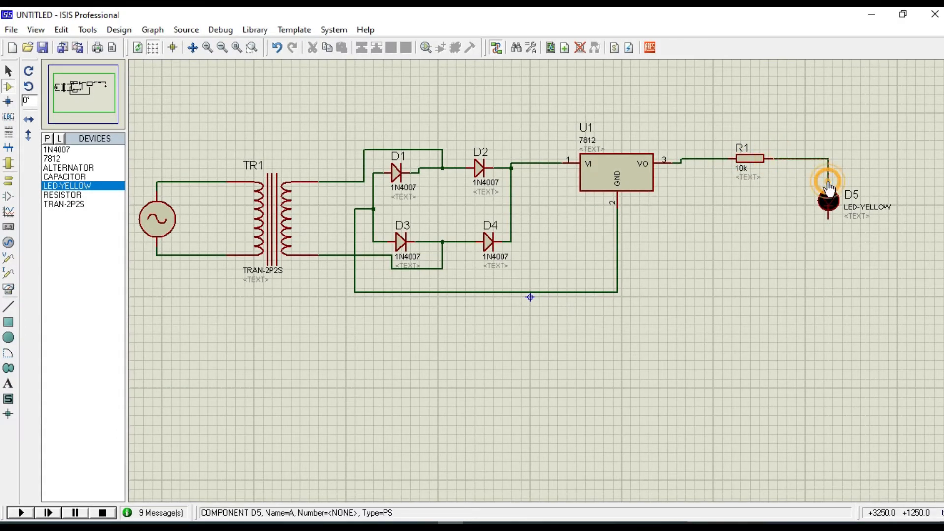
pyautogui.click(618, 249)
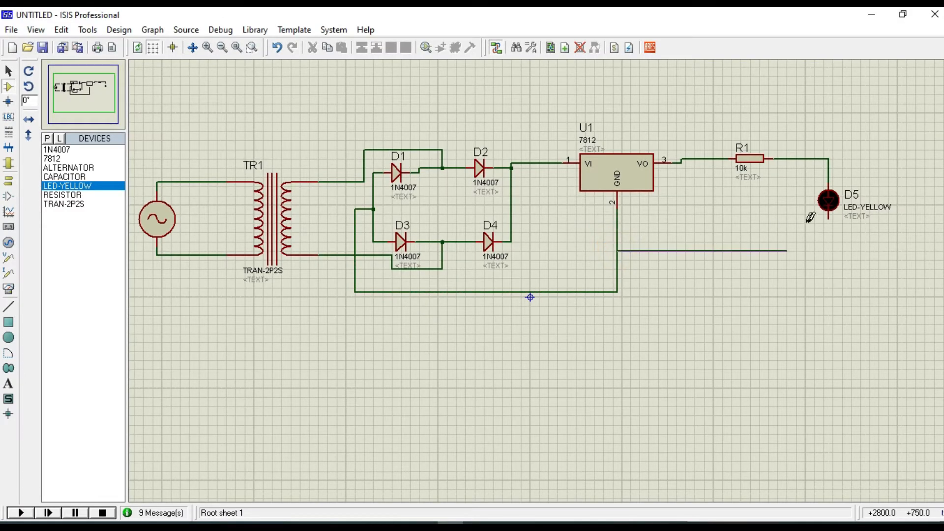
pyautogui.click(832, 215)
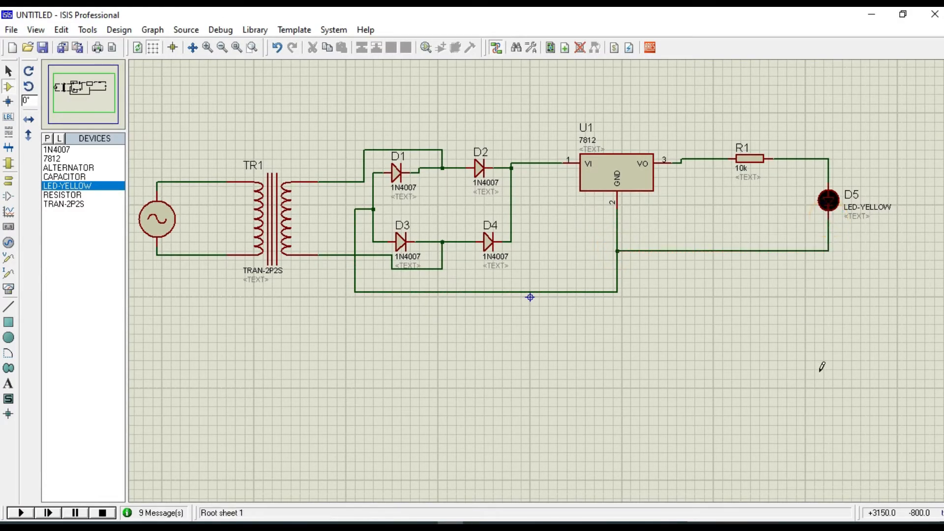
# - Set the value of resistor R1 to 330
pyautogui.doubleClick(741, 168)
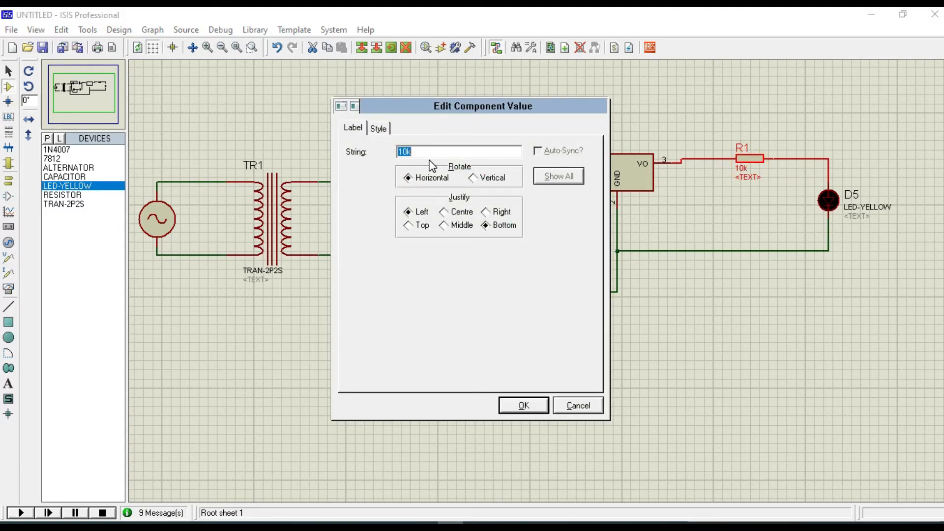
pyautogui.write('330')
pyautogui.click(524, 405)
# - Place a CAPACITOR between the diode bridge and the 7812 regulator, below the regulator's input wire
pyautogui.click(8, 147)
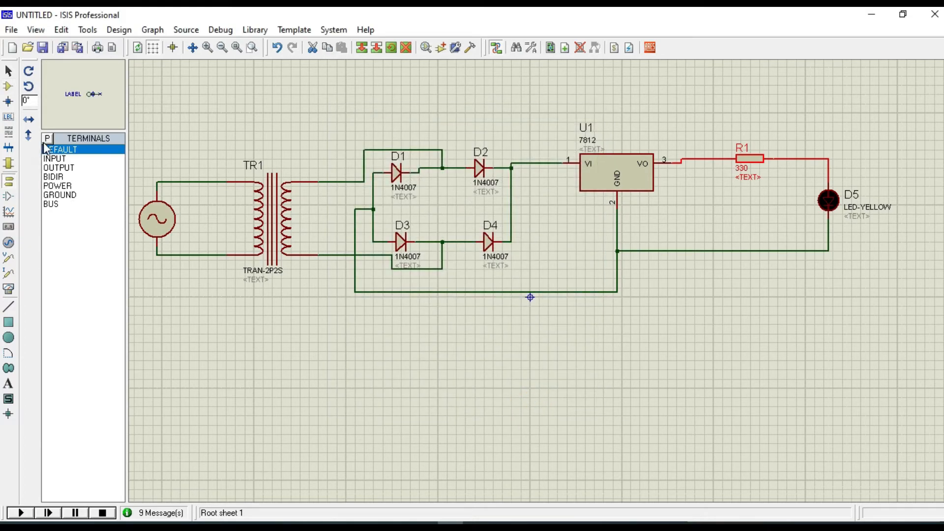
pyautogui.click(9, 86)
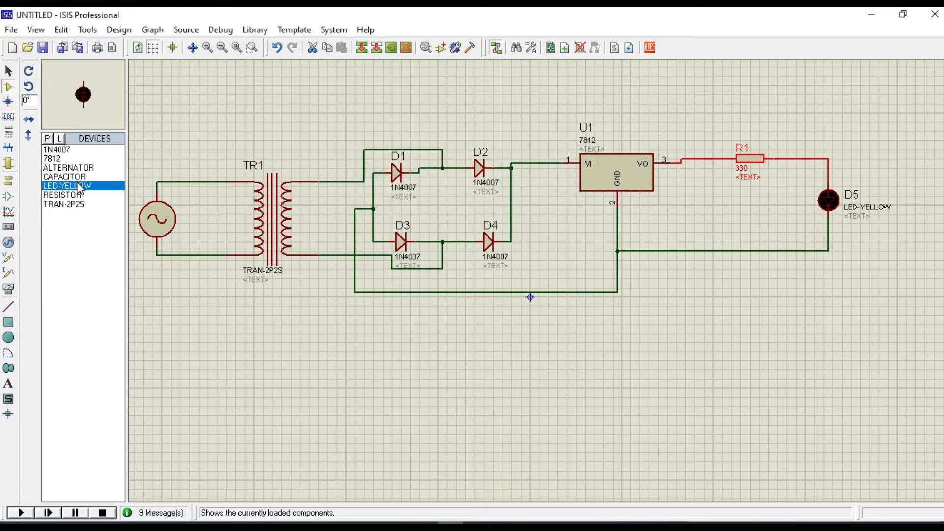
pyautogui.click(74, 177)
pyautogui.click(548, 219)
pyautogui.click(548, 229)
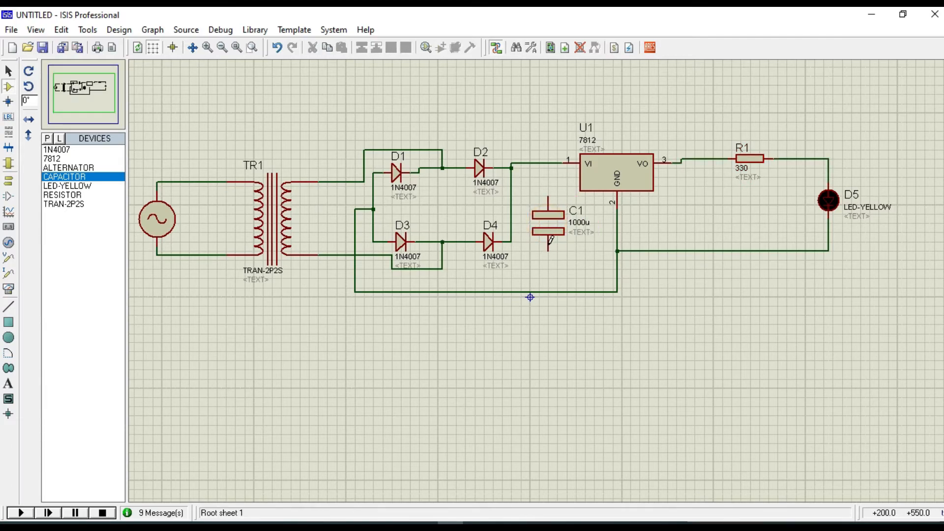
# - Wire capacitor C1's lower terminal to the ground wire and its upper terminal to the regulator's input wire
pyautogui.click(548, 252)
pyautogui.click(553, 292)
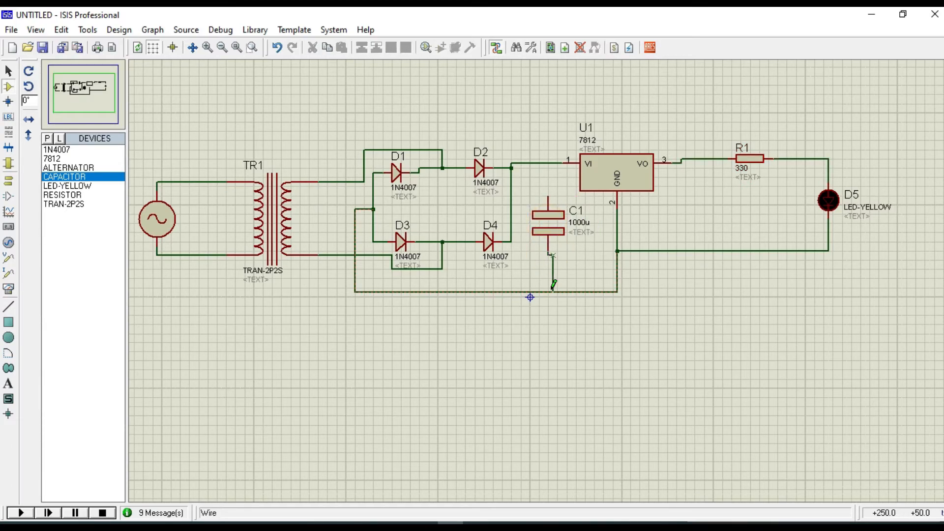
pyautogui.click(549, 194)
pyautogui.click(544, 163)
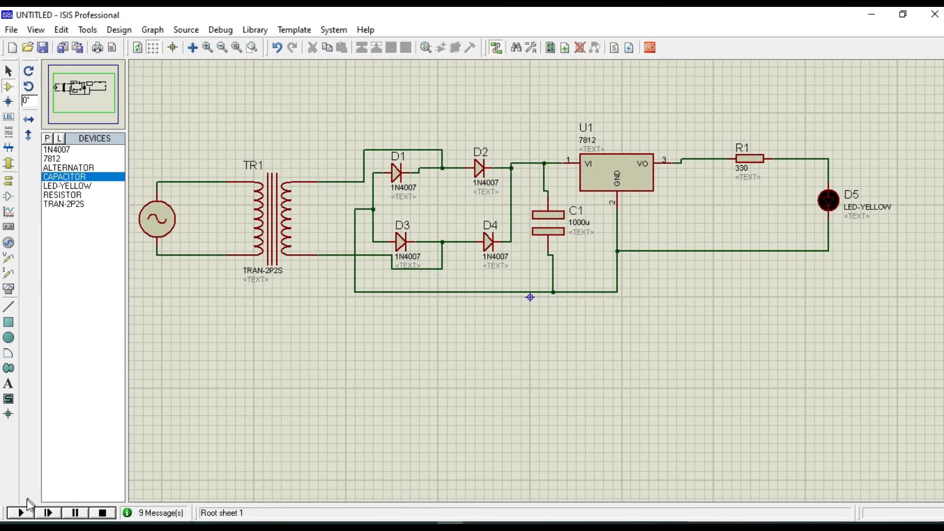
# - Run the simulation to check whether the LED lights, and stop it
pyautogui.click(21, 512)
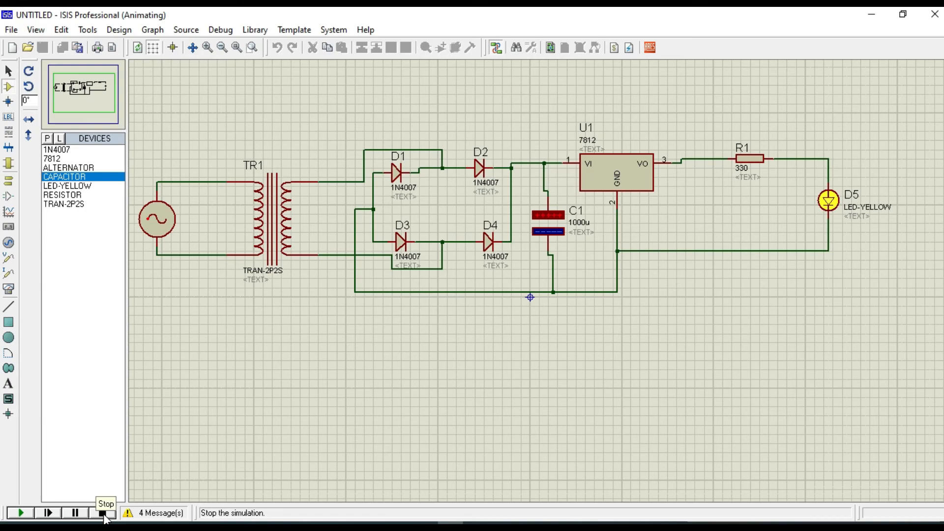
pyautogui.click(103, 513)
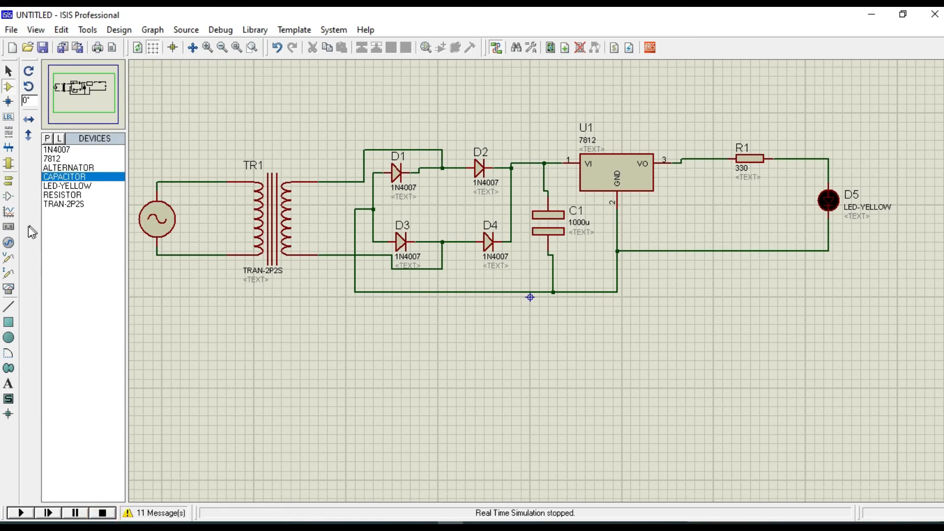
# - Place a DC VOLTMETER between the regulator's output wire and the LED's ground wire
pyautogui.click(10, 290)
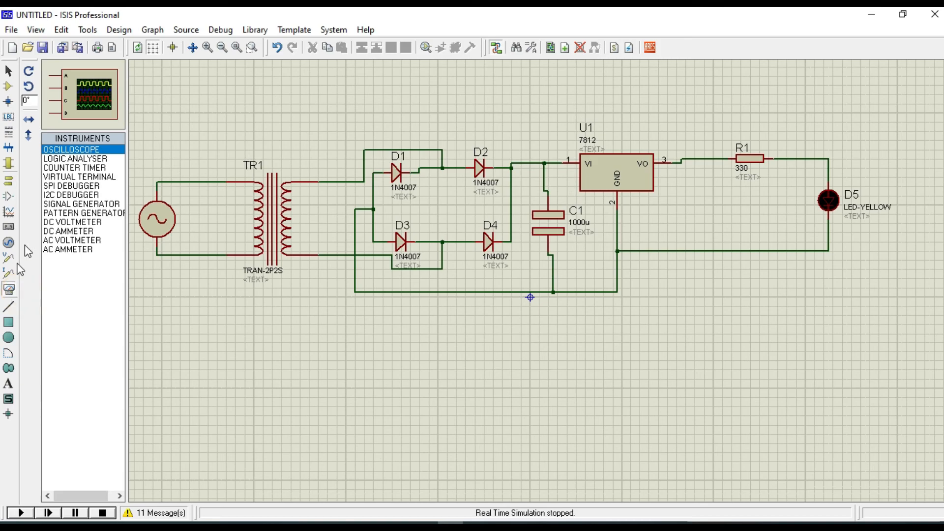
pyautogui.click(73, 223)
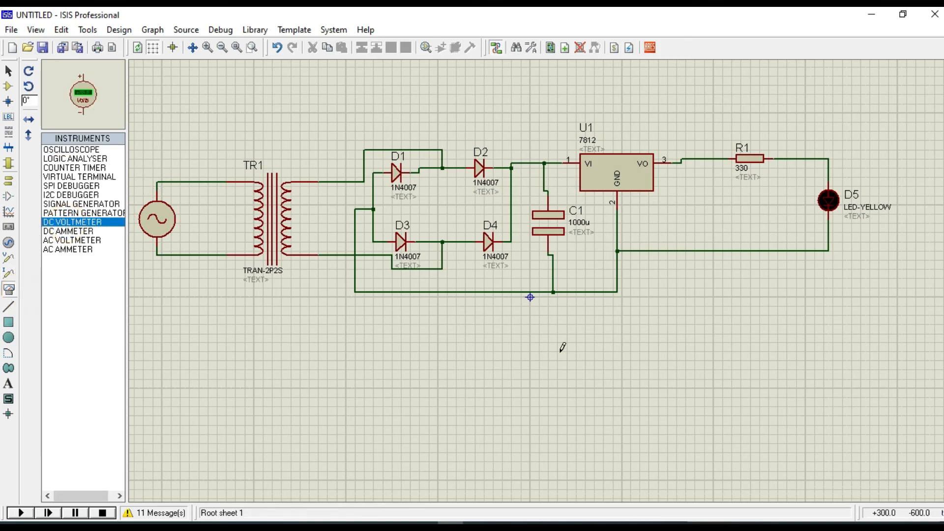
pyautogui.click(704, 199)
# - Wire the voltmeter's negative terminal to ground and its positive terminal to the regulator output, and start the simulation
pyautogui.click(705, 228)
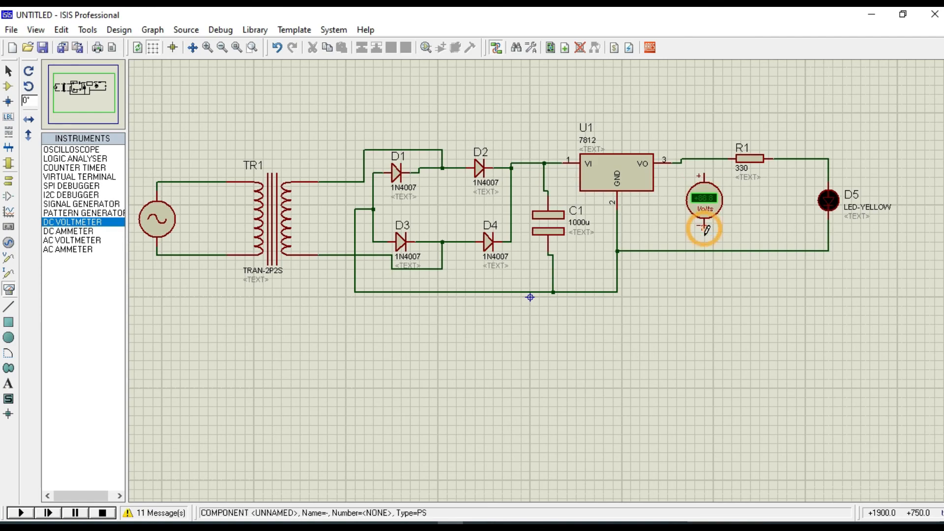
pyautogui.click(703, 249)
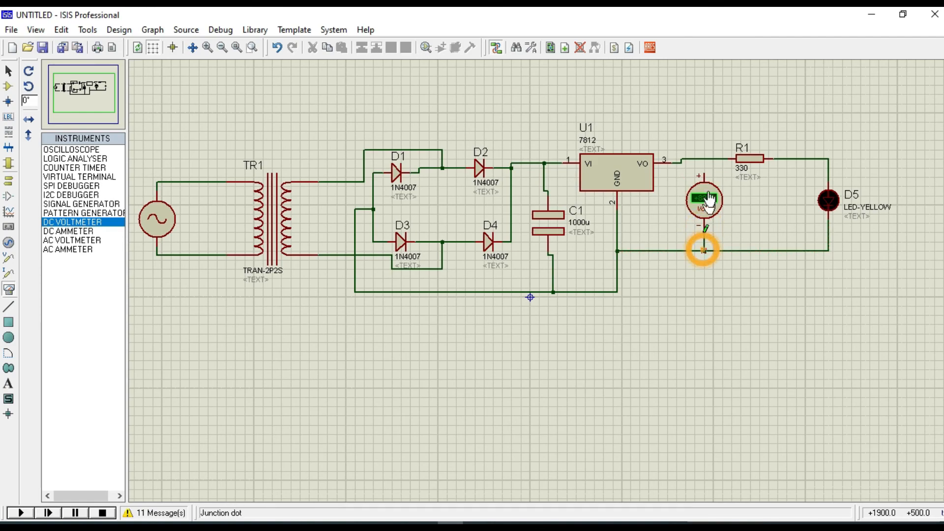
pyautogui.click(704, 174)
pyautogui.click(701, 159)
pyautogui.click(21, 513)
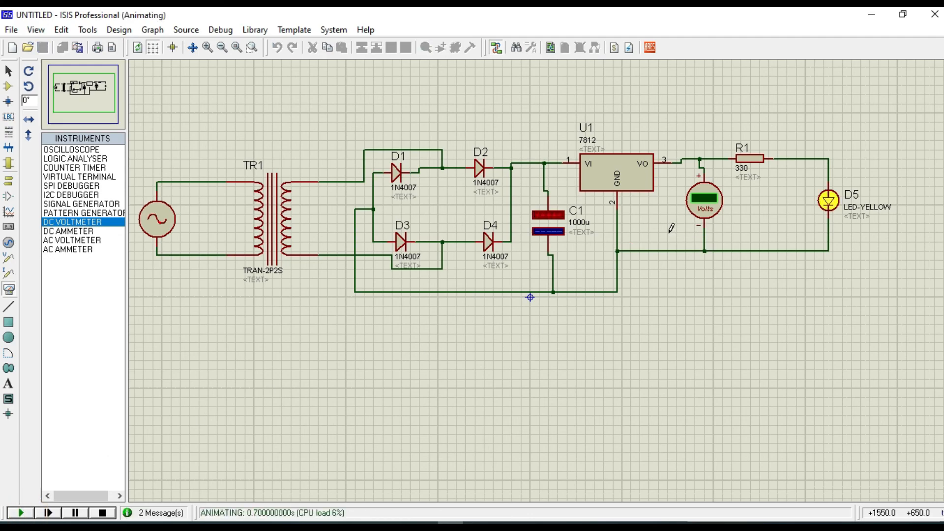